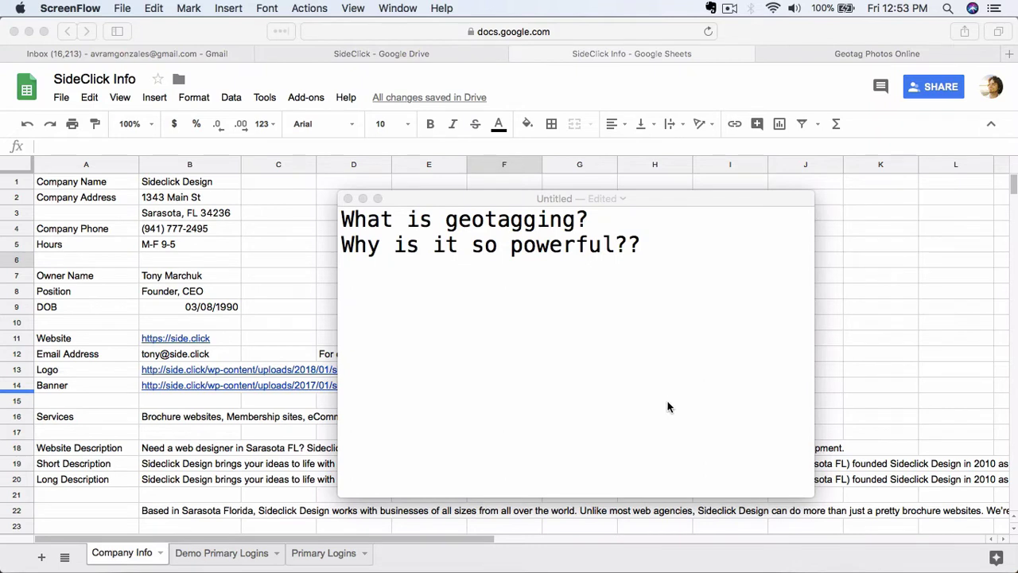
Scroll the talking-points note down to the 'Free Tool: geoimgr.com' line and bring it to the front
scroll(669, 406, "down", 10)
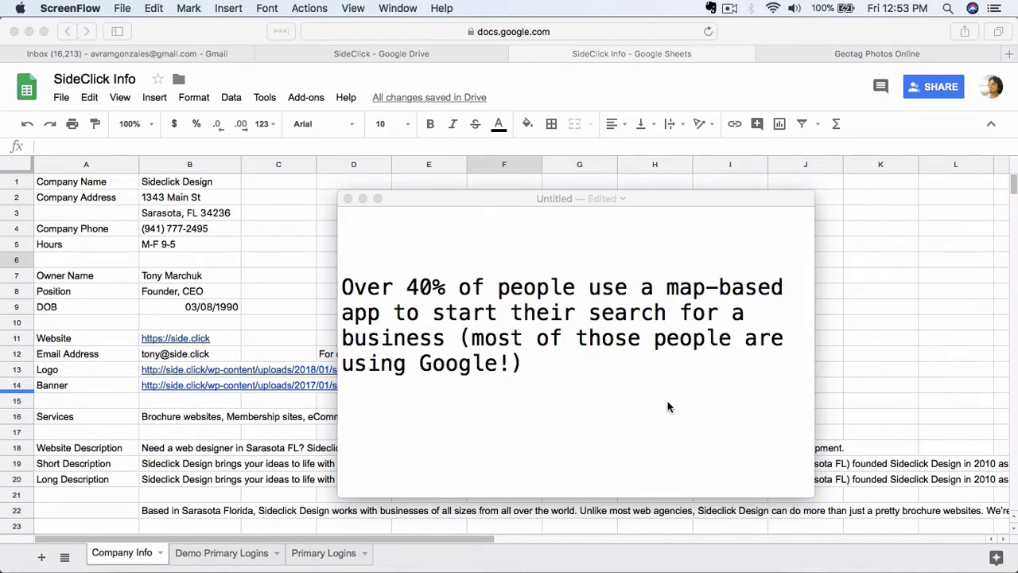
scroll(668, 407, "down", 10)
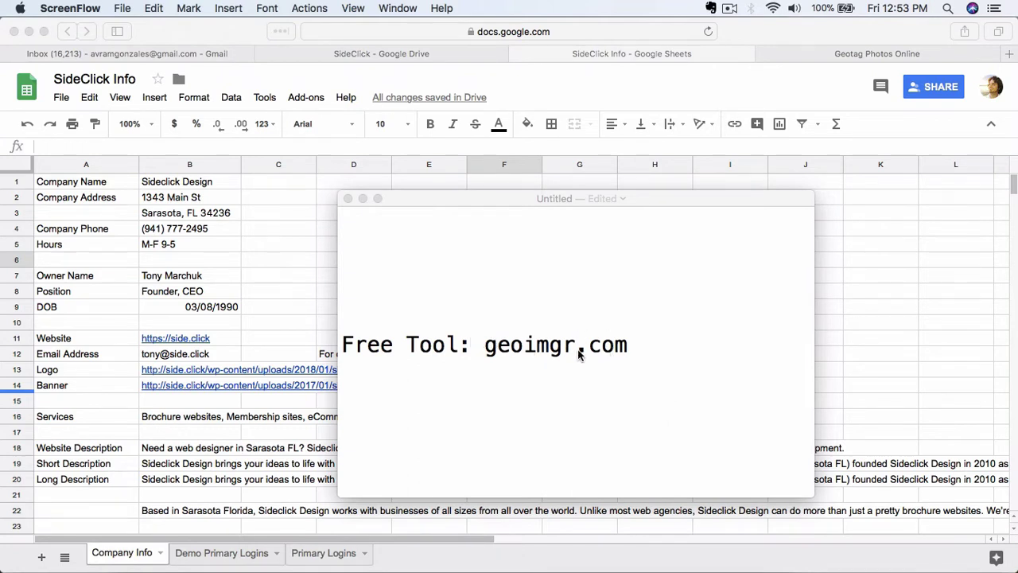
left_click(637, 344)
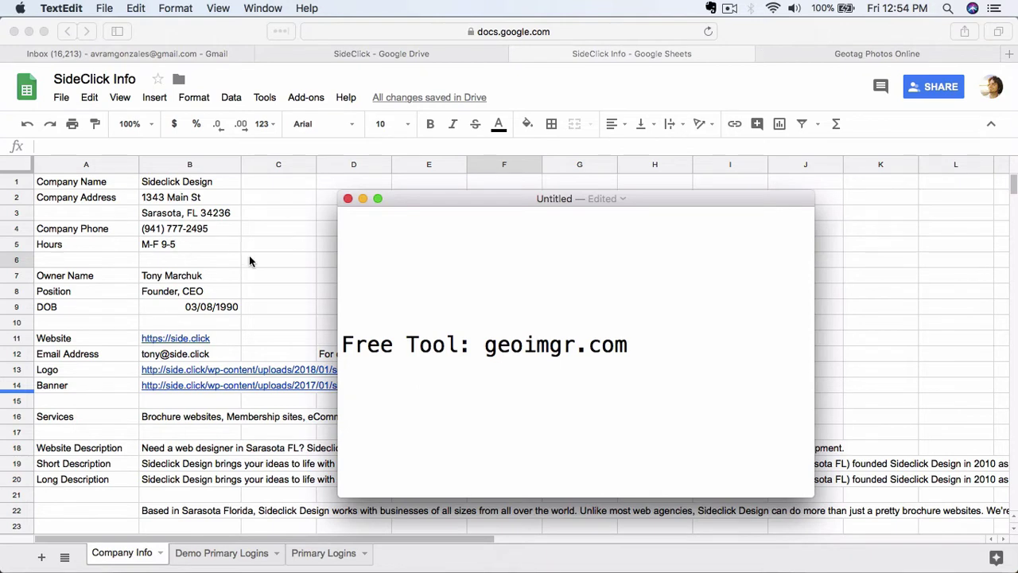
Check the company address cells in the spreadsheet: 1343 Main St, Sarasota, FL 34236
left_click(223, 202)
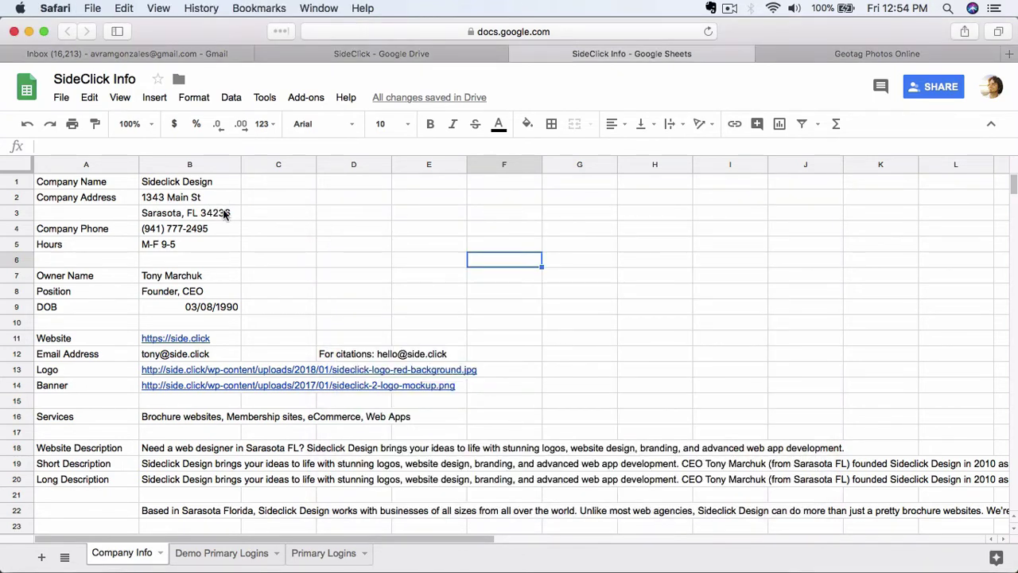
left_click(224, 214)
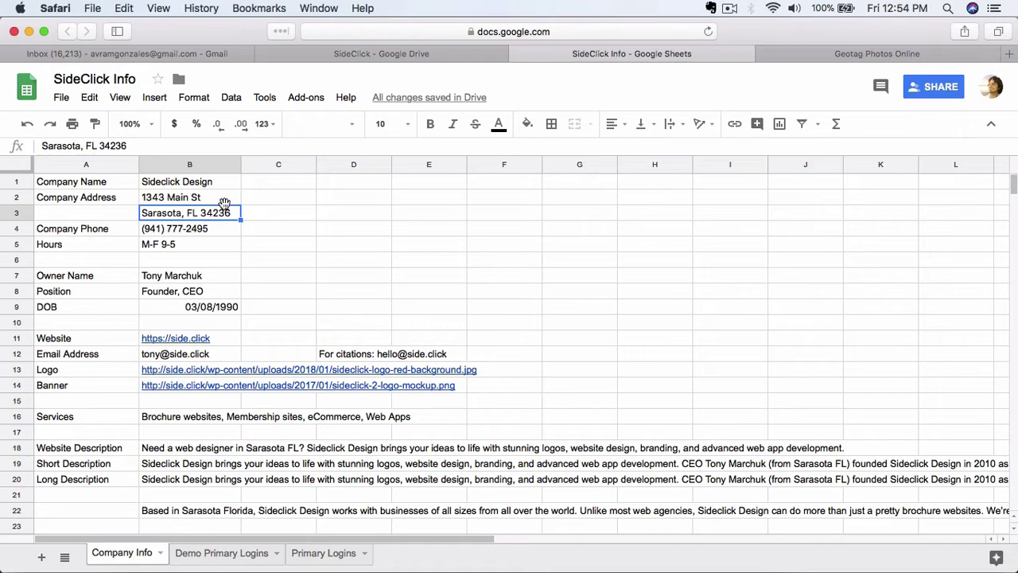
left_click(225, 195)
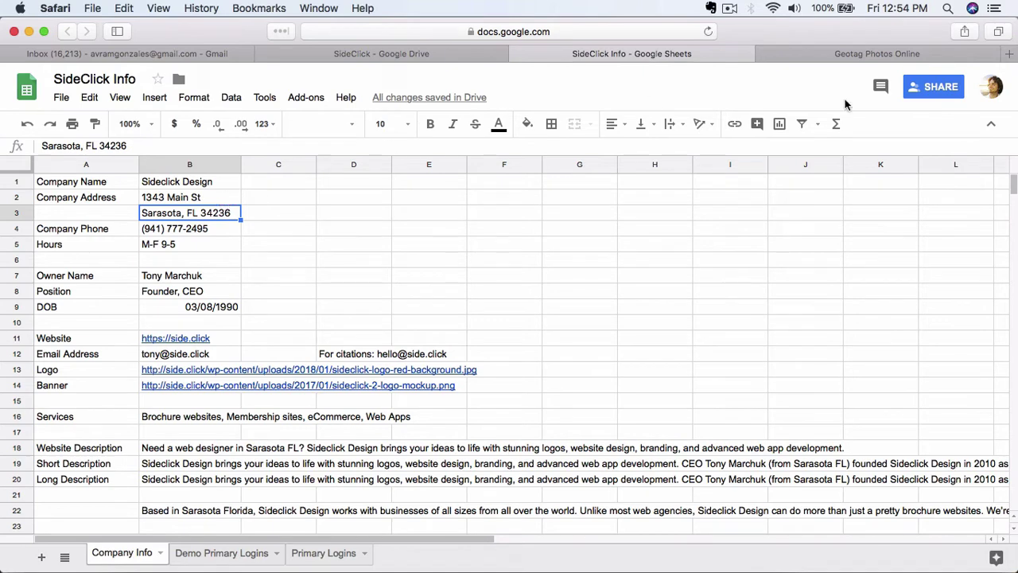
Switch to the GeoImgr geotagging page in Safari and snap the browser window back under the menu bar
left_click(866, 53)
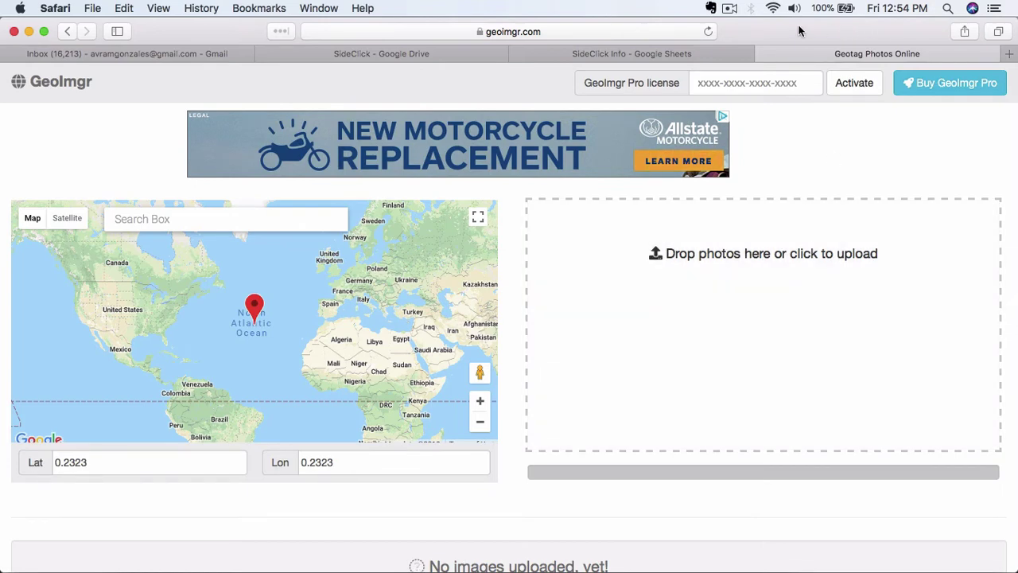
mouse_move(800, 30)
left_mouse_down()
mouse_move(802, 117)
mouse_move(807, 38)
left_mouse_up()
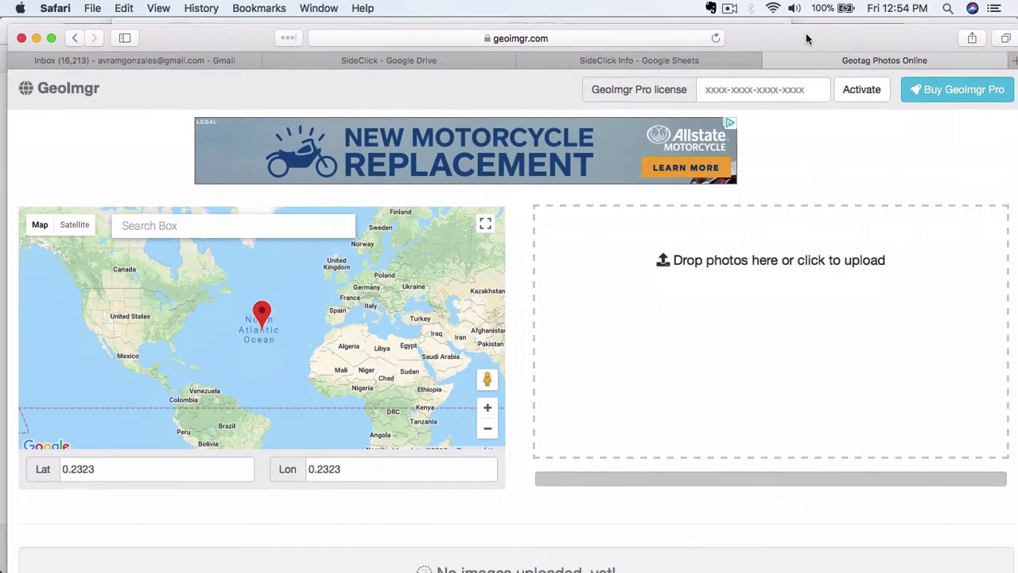
double_click(769, 32)
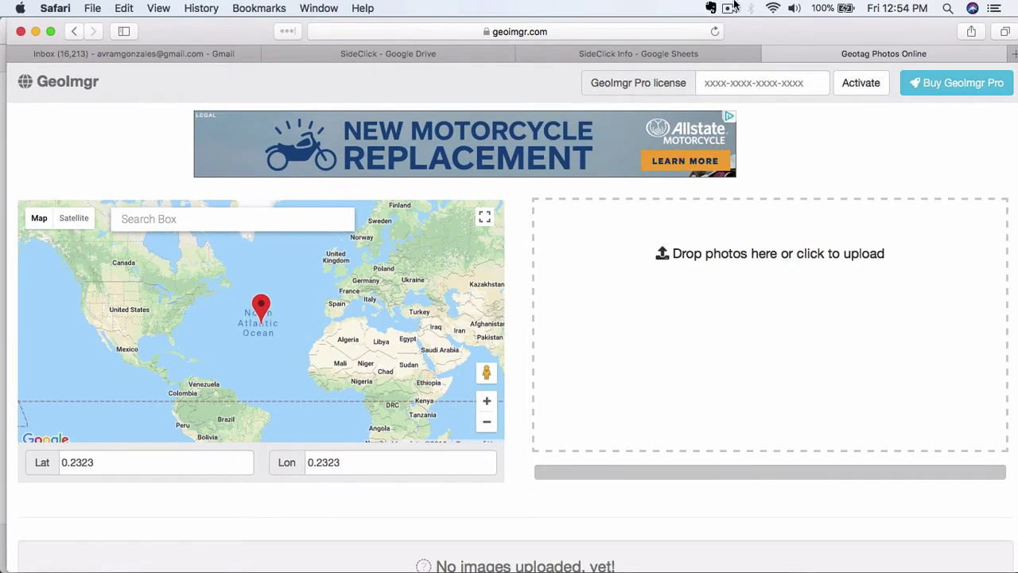
left_click(732, 7)
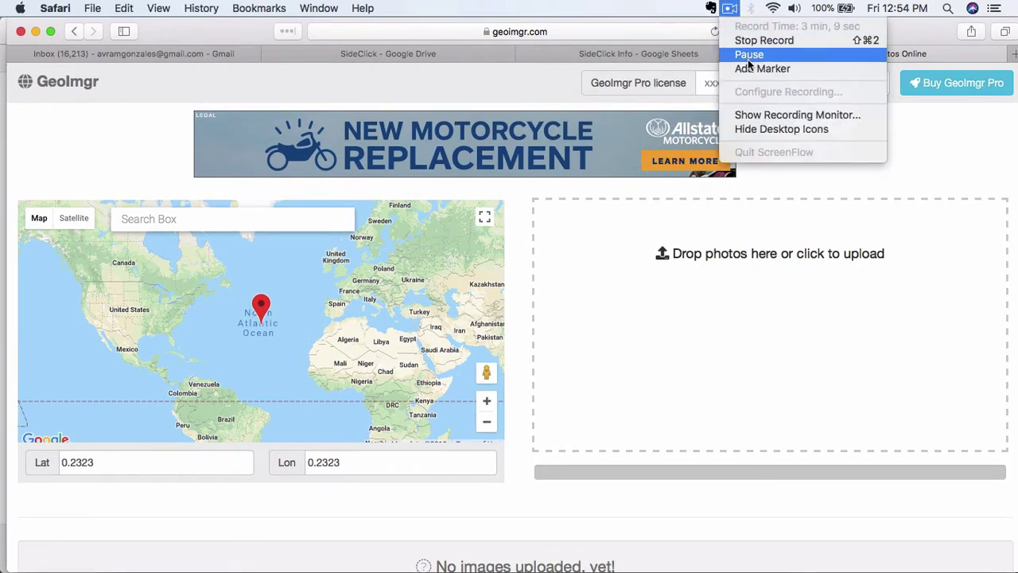
Upload the business headshot to GeoImgr and scroll to check its photo card
left_click(752, 52)
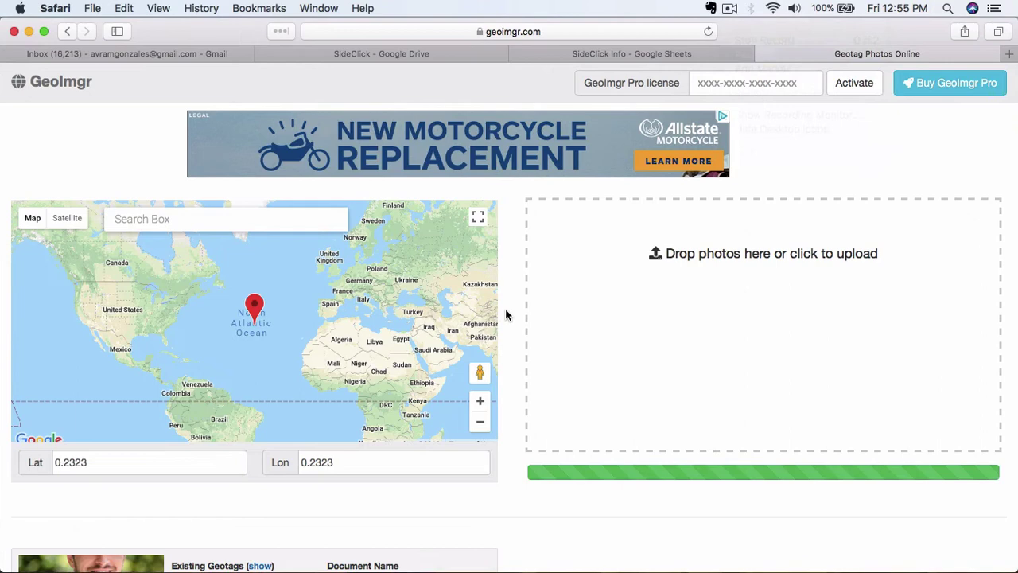
scroll(505, 313, "down", 2)
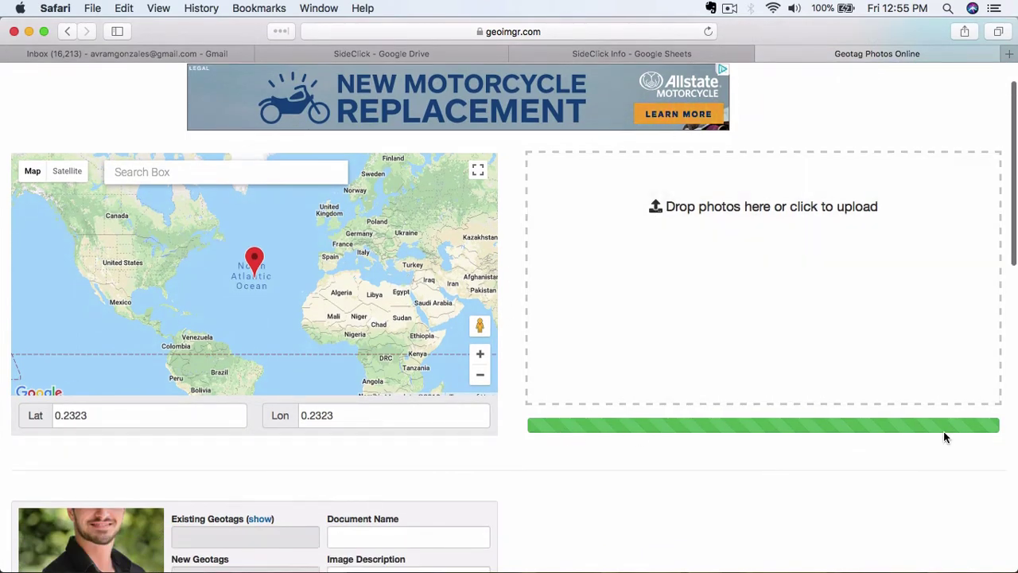
scroll(521, 439, "down", 4)
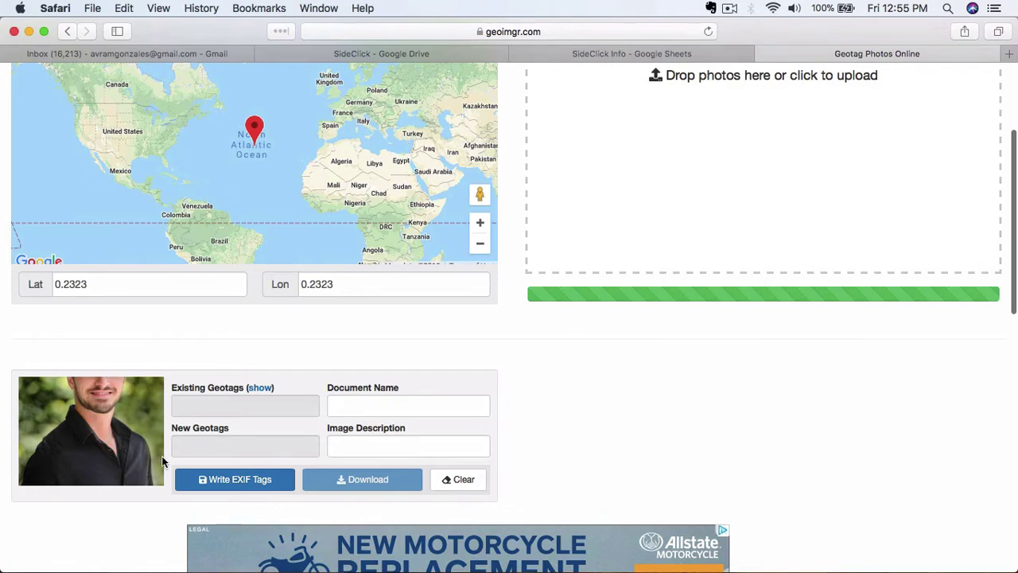
scroll(518, 356, "up", 3)
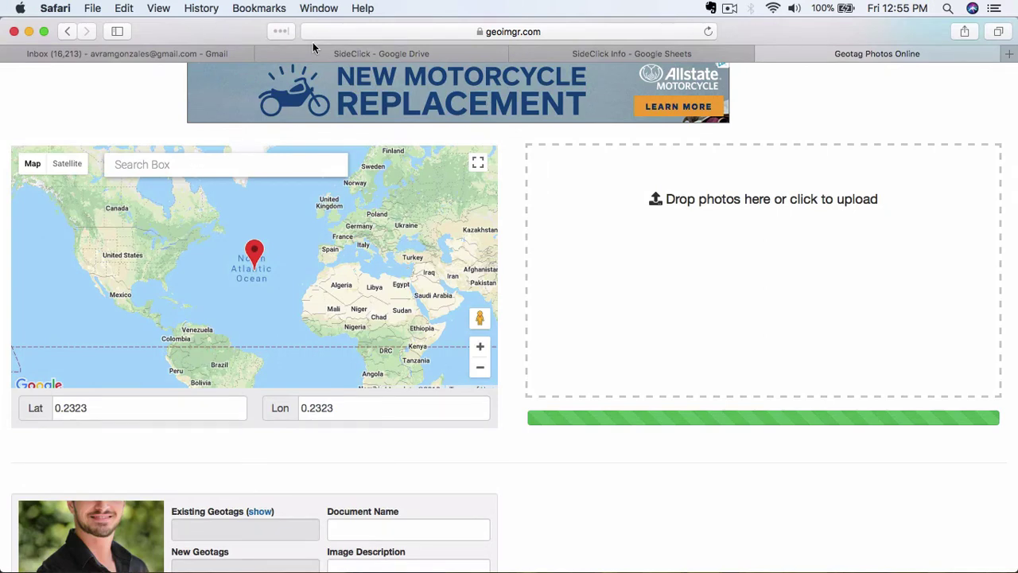
Copy the company address cells B2:B3 from the SideClick Info spreadsheet
left_click(387, 51)
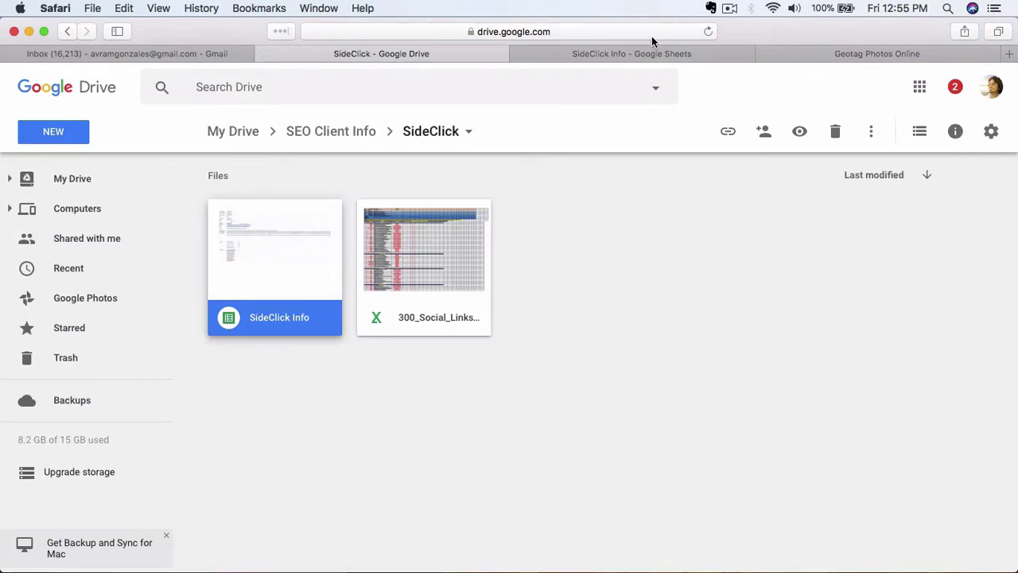
left_click(608, 53)
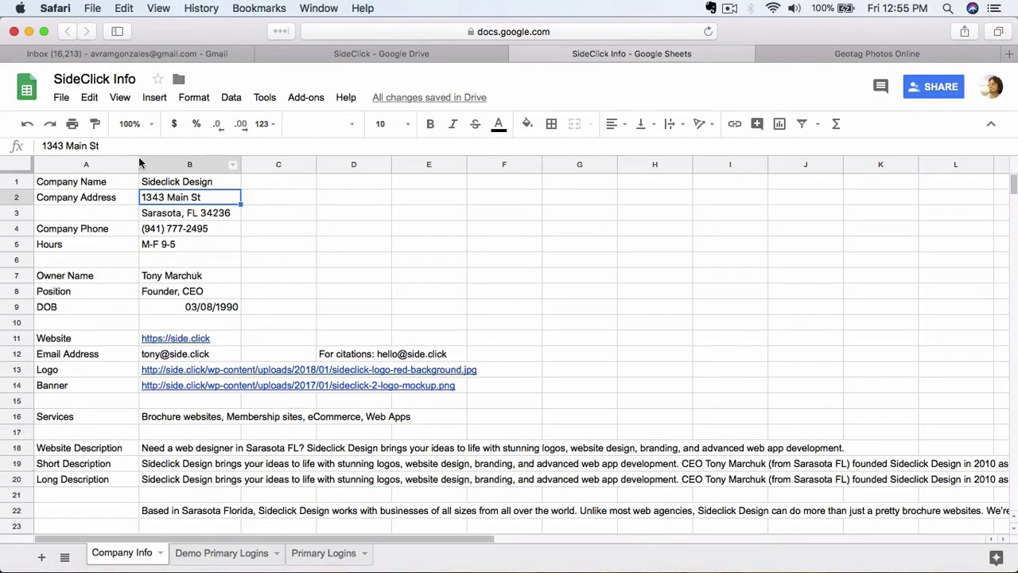
left_click(195, 216, "shift")
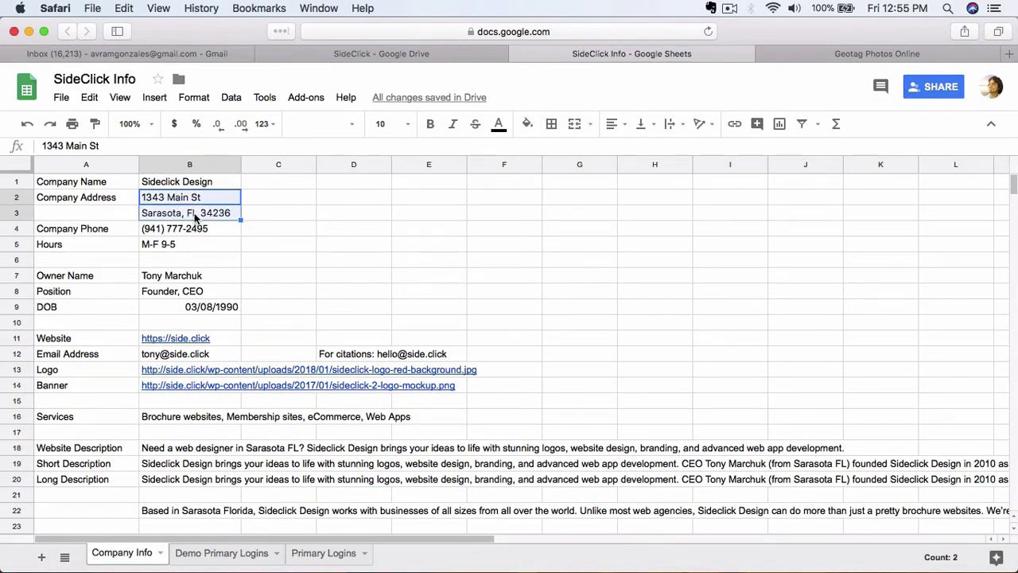
key("super+c")
left_click(812, 46)
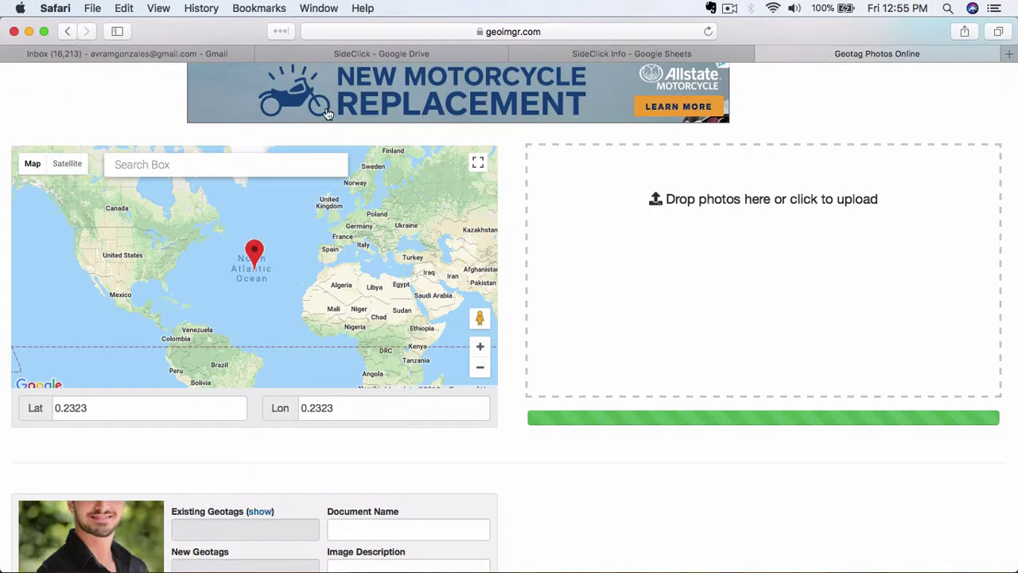
left_click(196, 164)
key("super+v")
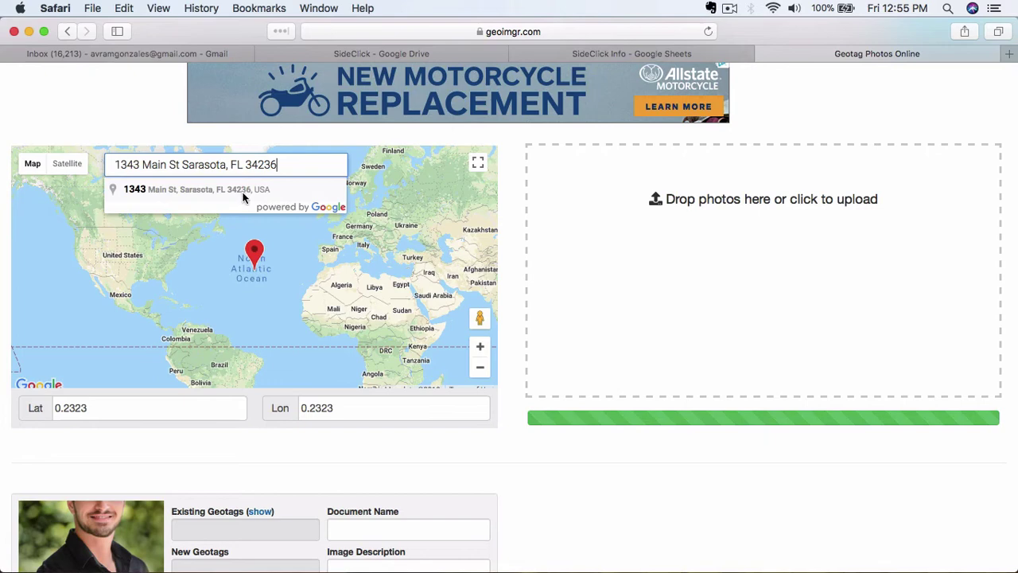
left_click(166, 189)
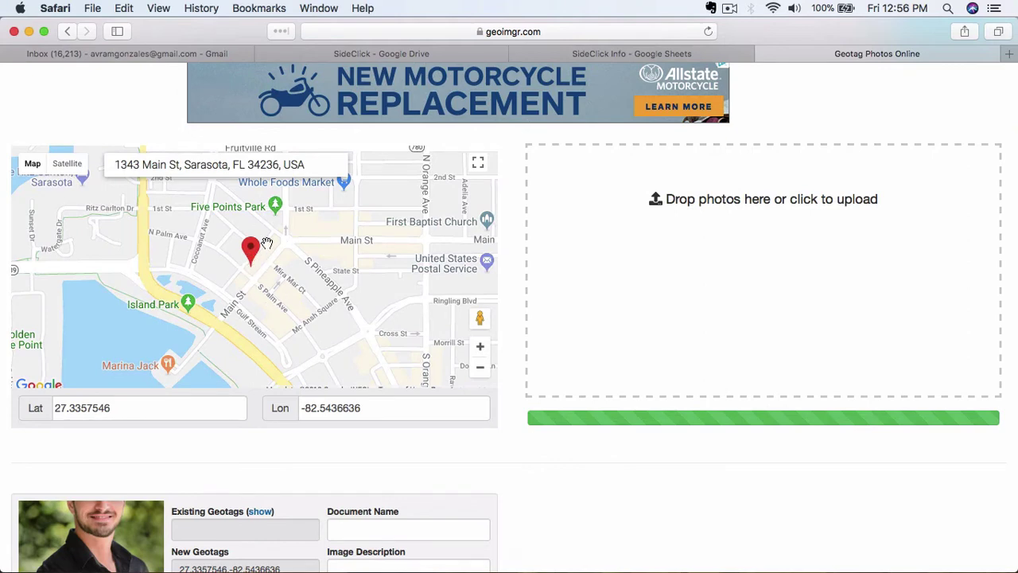
scroll(524, 476, "down", 1)
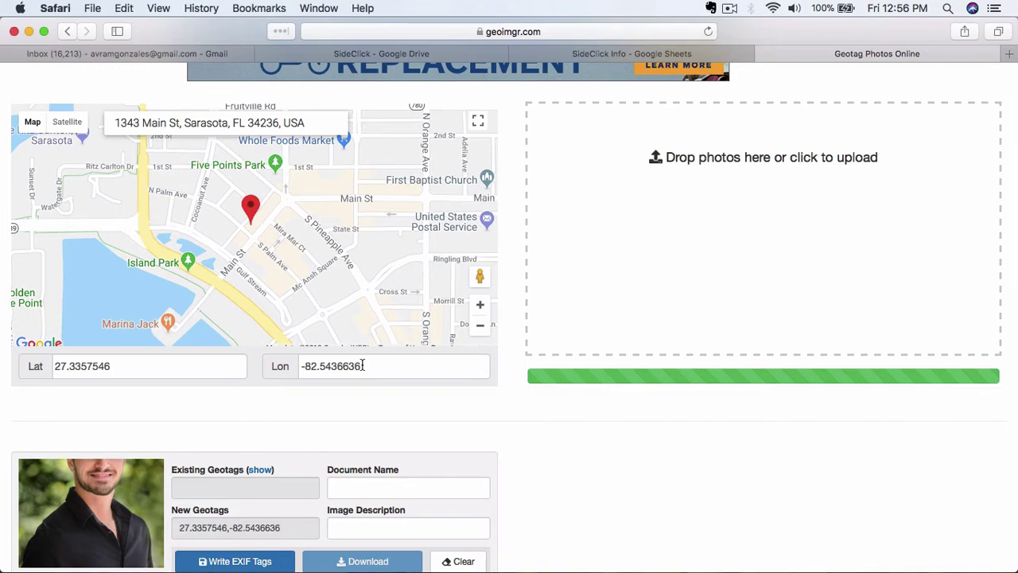
scroll(527, 453, "down", 3)
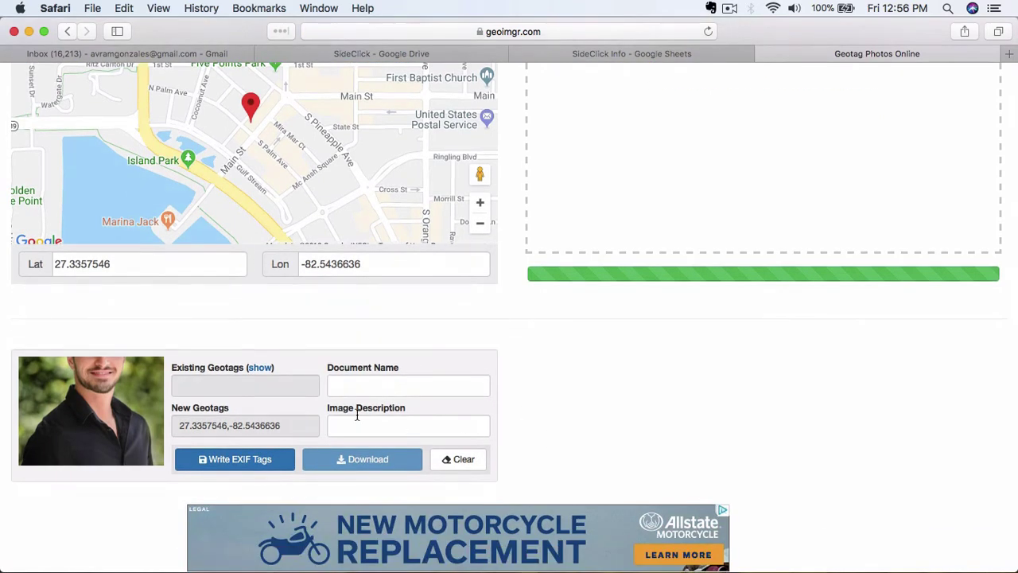
Write the 27.3357546,-82.5436636 geotag into the headshot's EXIF tags and download the tagged image
scroll(526, 406, "down", 1)
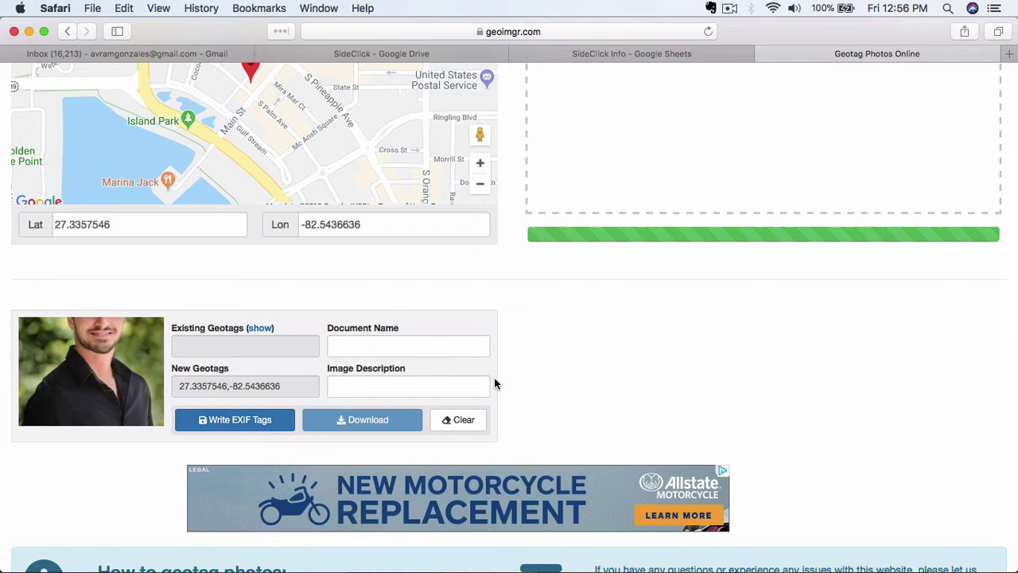
scroll(495, 382, "down", 1)
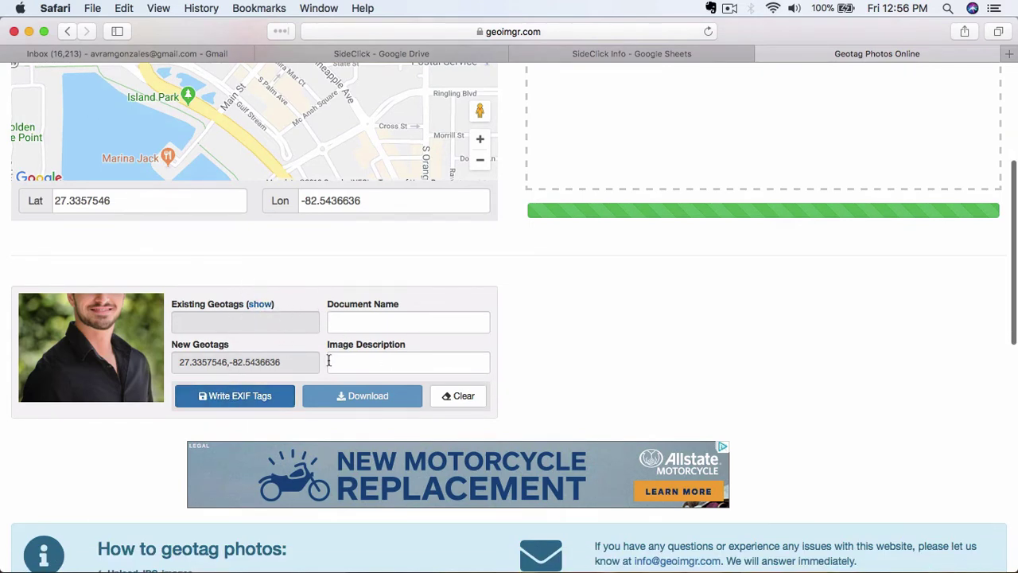
left_click(237, 401)
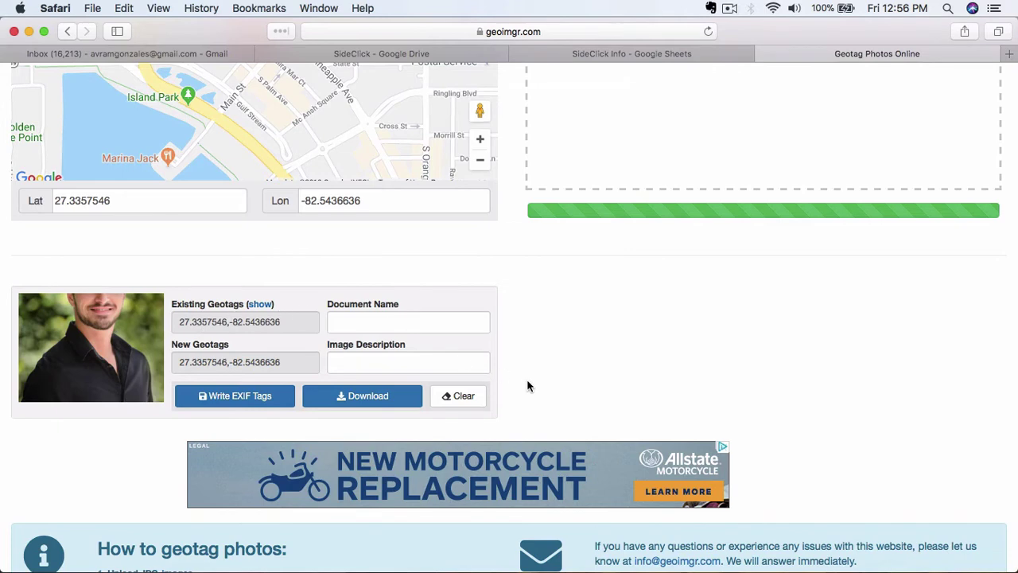
left_click(383, 402)
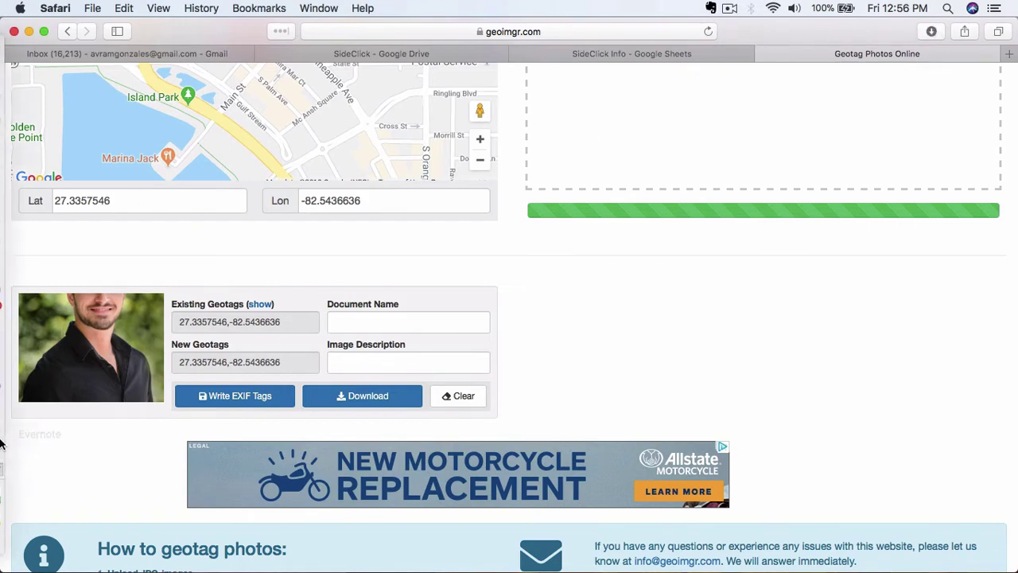
left_click(931, 31)
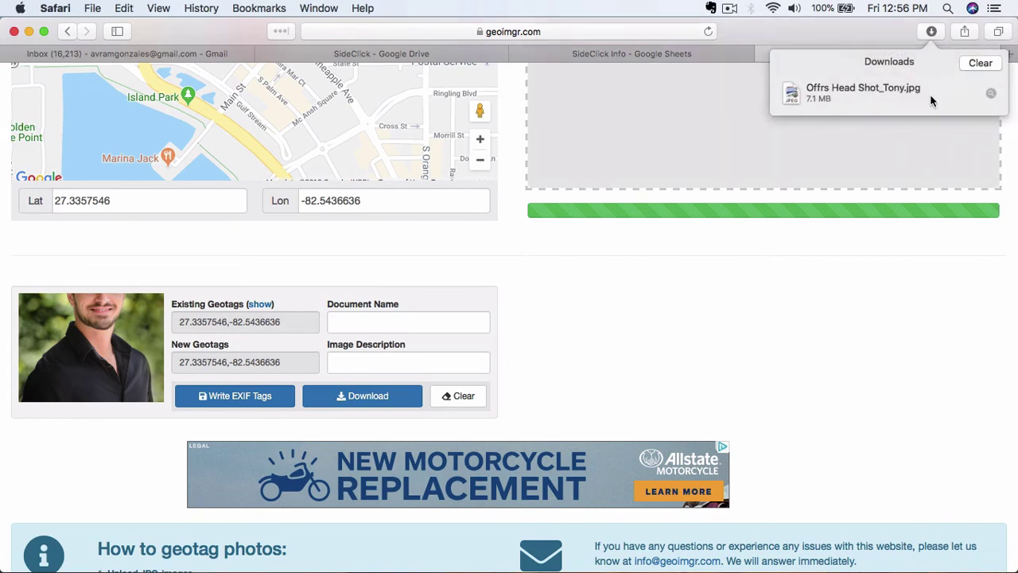
left_click(992, 93)
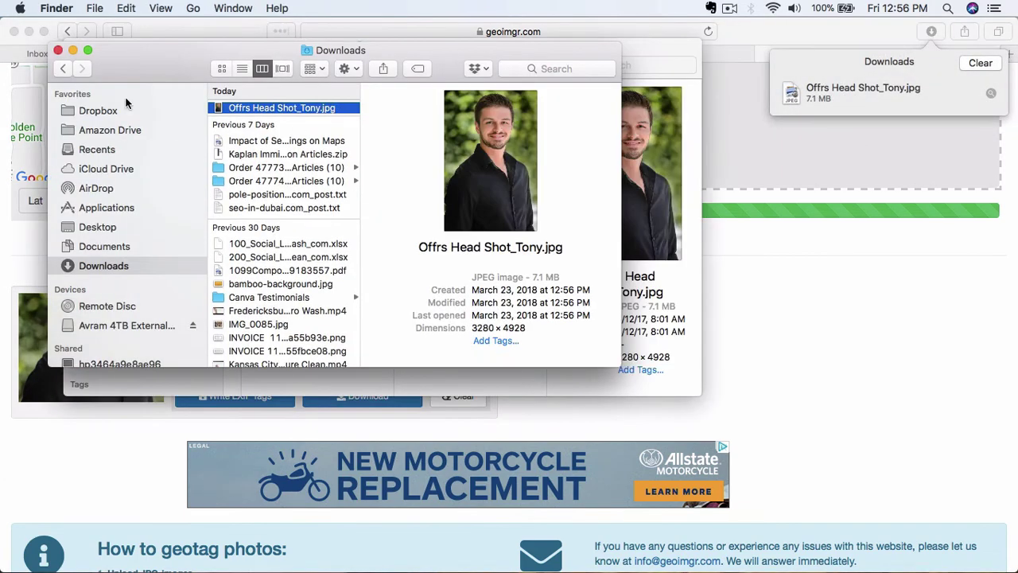
key("super+i")
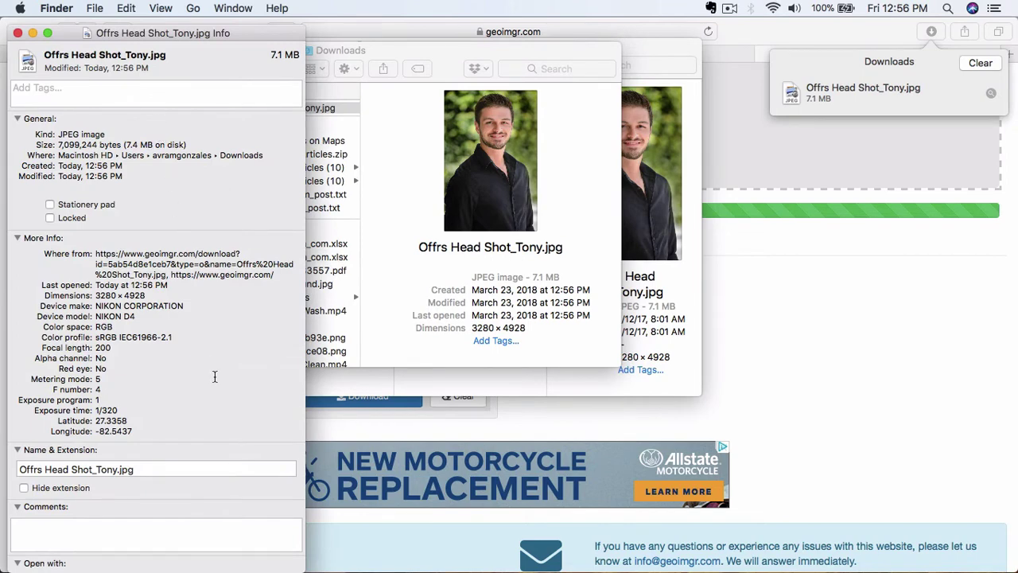
scroll(191, 401, "down", 2)
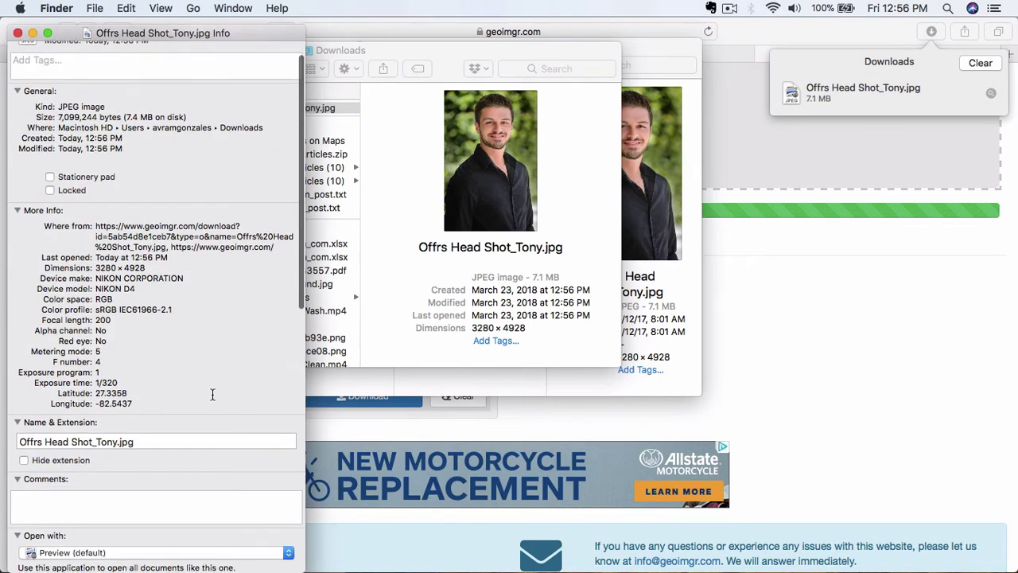
left_click_drag(146, 402, 94, 391)
left_click(149, 403)
left_click(133, 389)
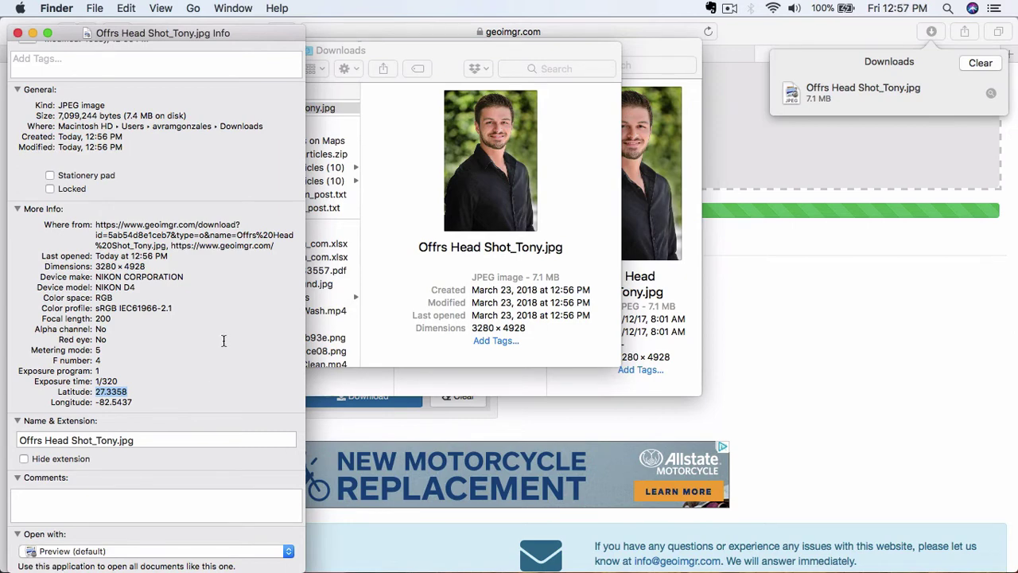
Return to Safari, close the Downloads list, and scroll the GeoImgr page back to the Sarasota map
left_click(802, 332)
scroll(803, 332, "up", 5)
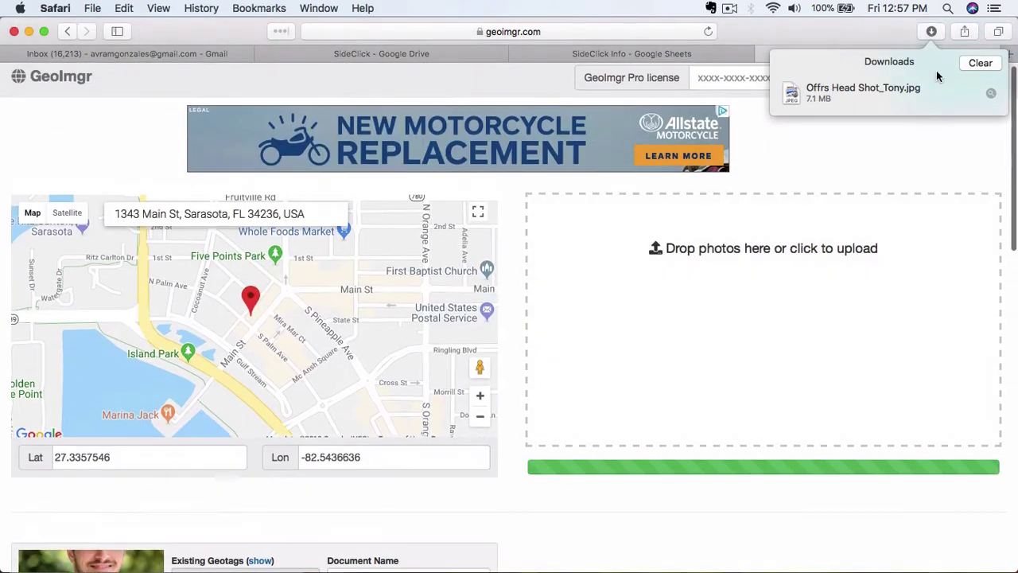
left_click(930, 31)
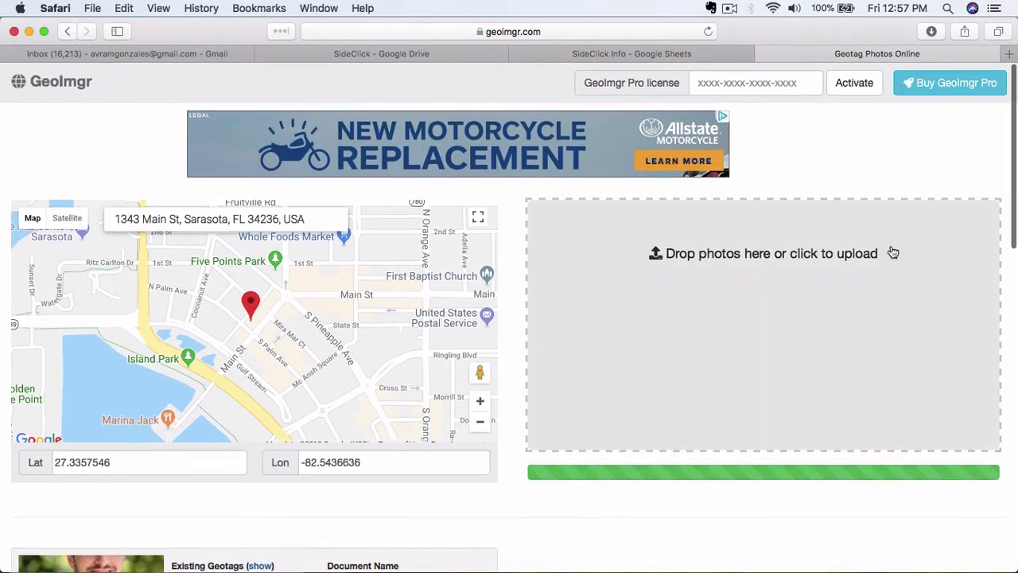
scroll(925, 521, "down", 5)
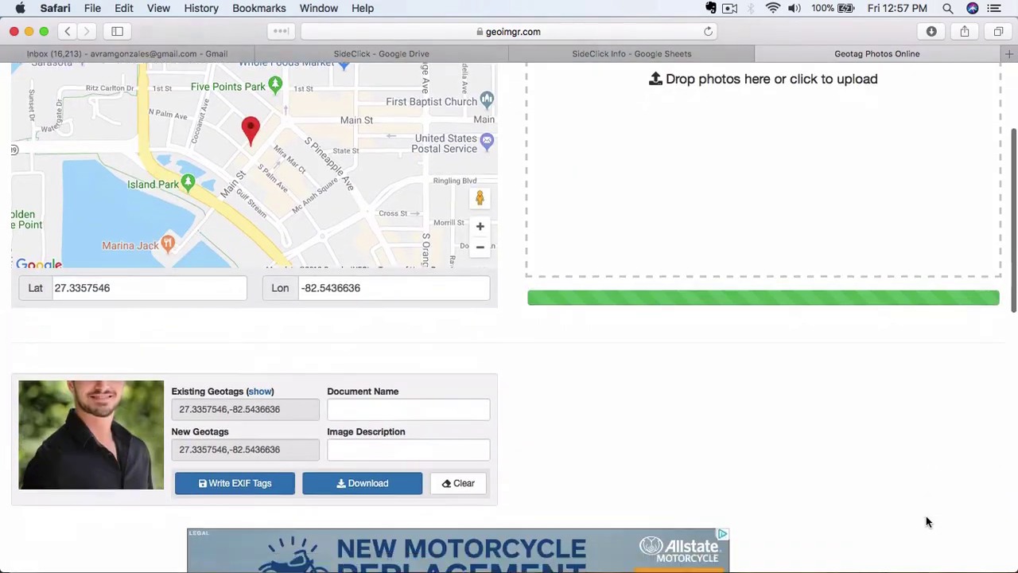
scroll(925, 521, "down", 3)
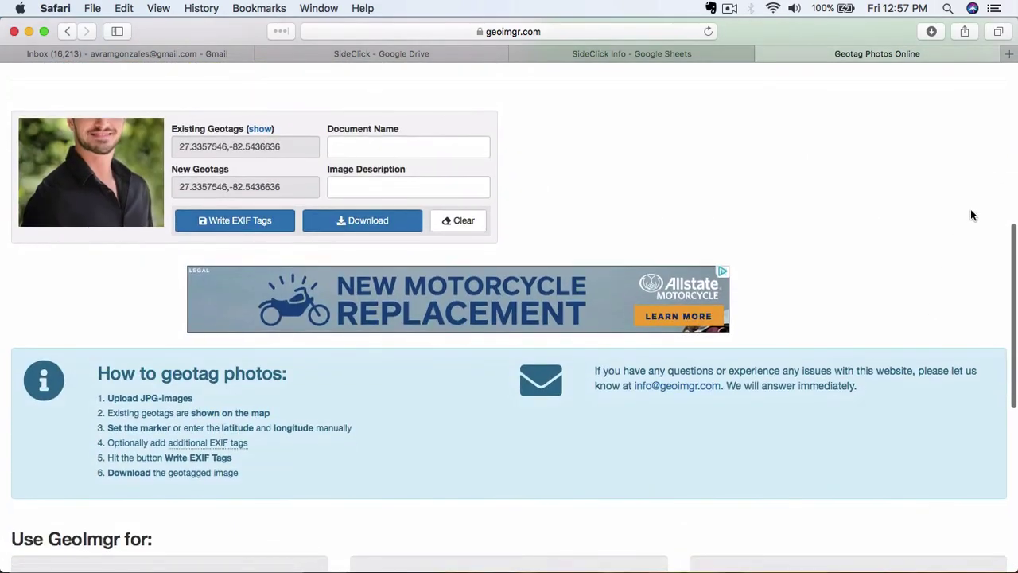
scroll(970, 215, "down", 1)
scroll(970, 214, "down", 2)
scroll(970, 215, "up", 7)
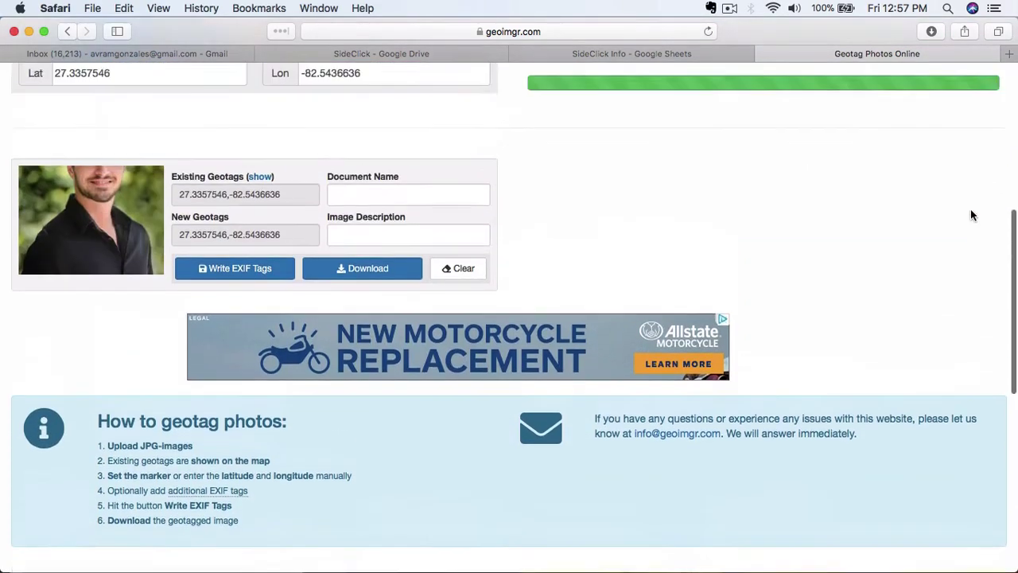
scroll(971, 214, "up", 3)
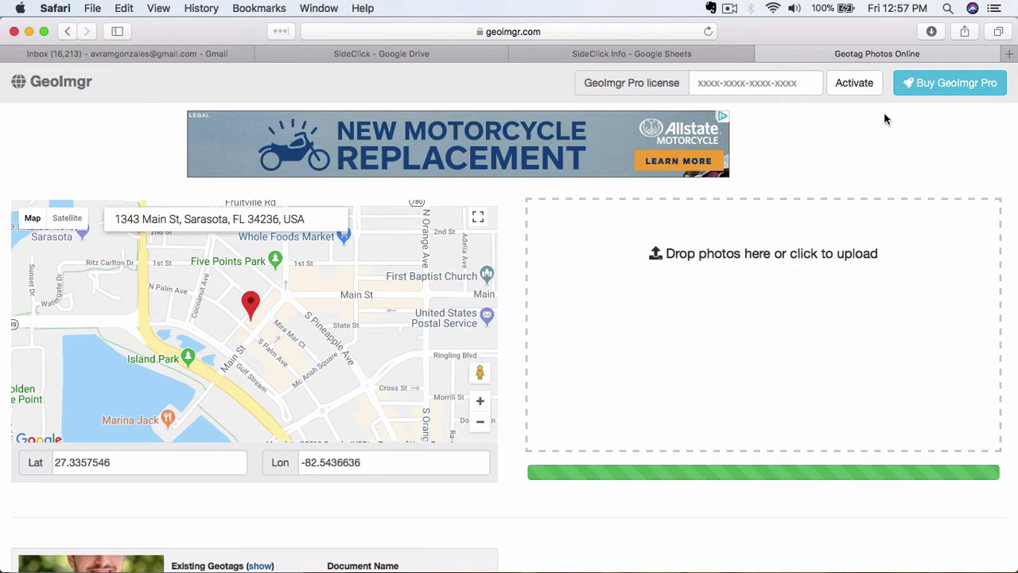
Bring up the TextEdit note and scroll to the 'To get our complete tool list' paragraph
mouse_move(3, 426)
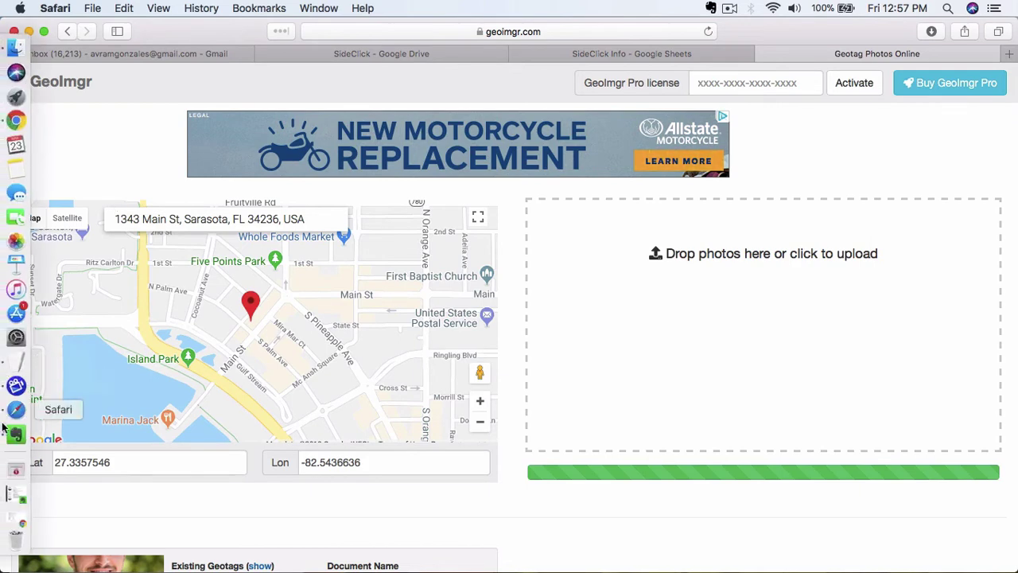
left_click(16, 363)
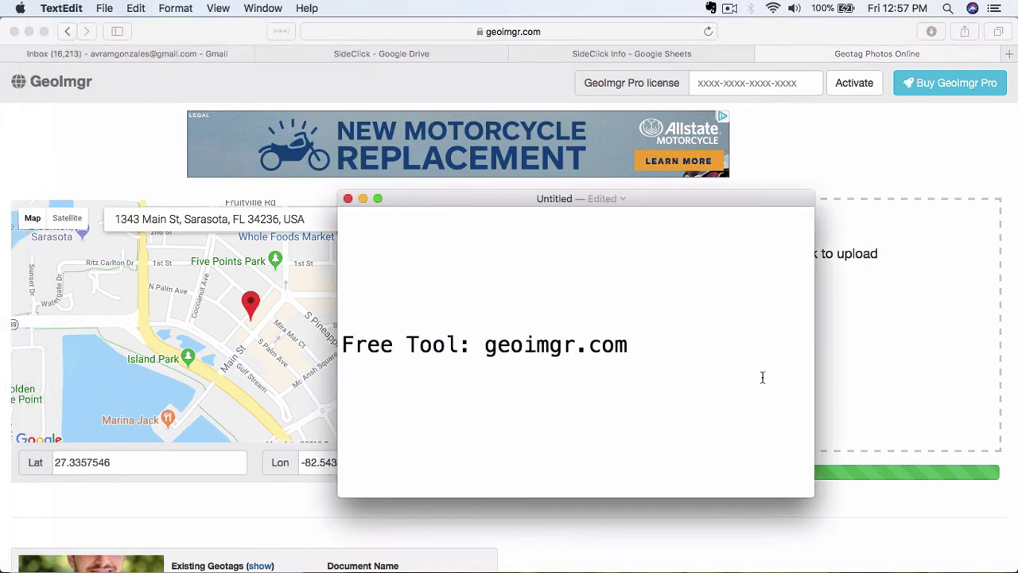
scroll(752, 392, "down", 5)
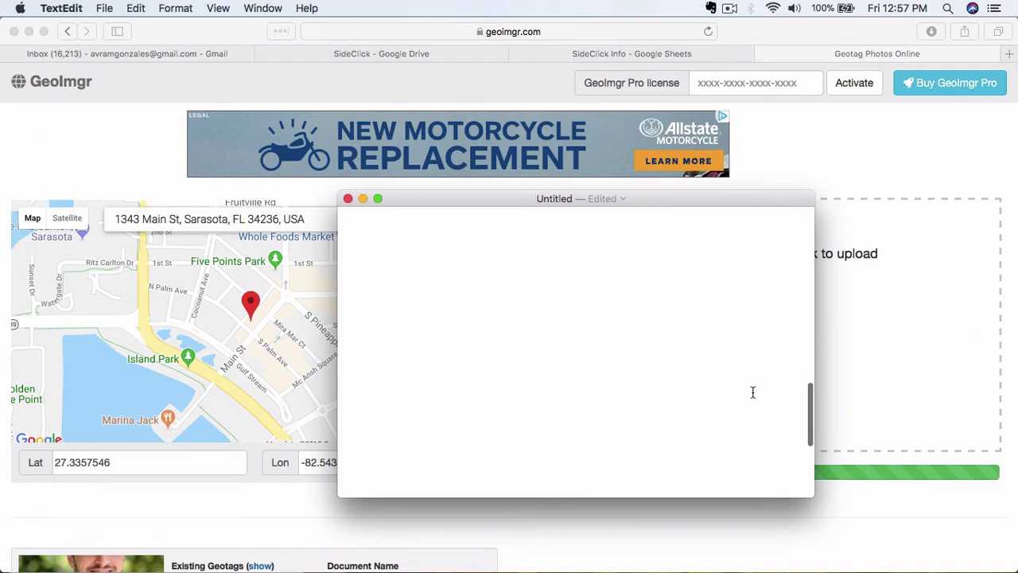
scroll(752, 392, "down", 5)
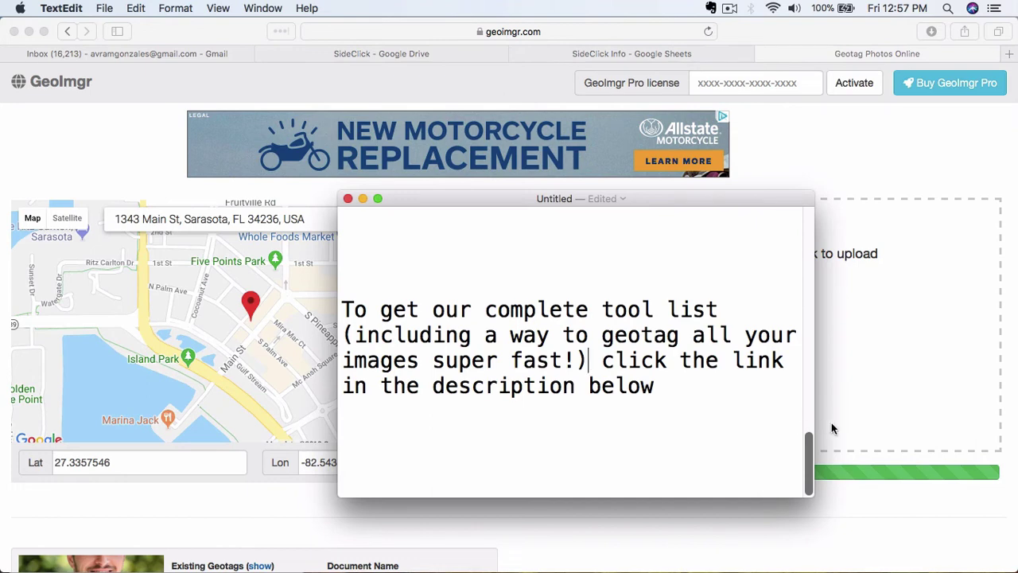
scroll(705, 427, "down", 1)
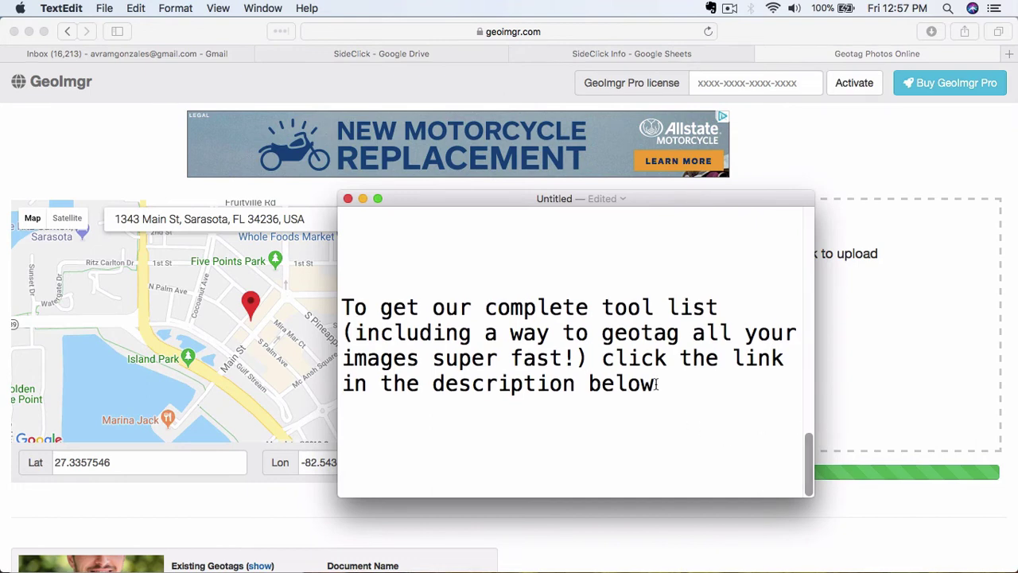